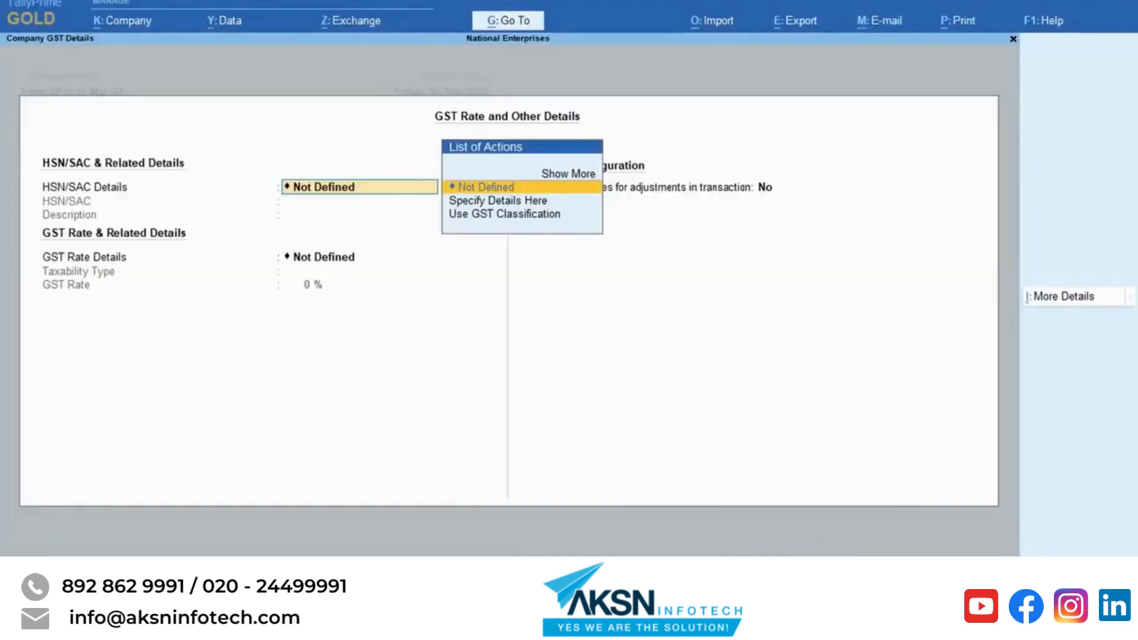
Enable showing GST advances for adjustments in transactions, applicable from 1-10-22, and accept the company feature changes.
key("Return")
key("Return")
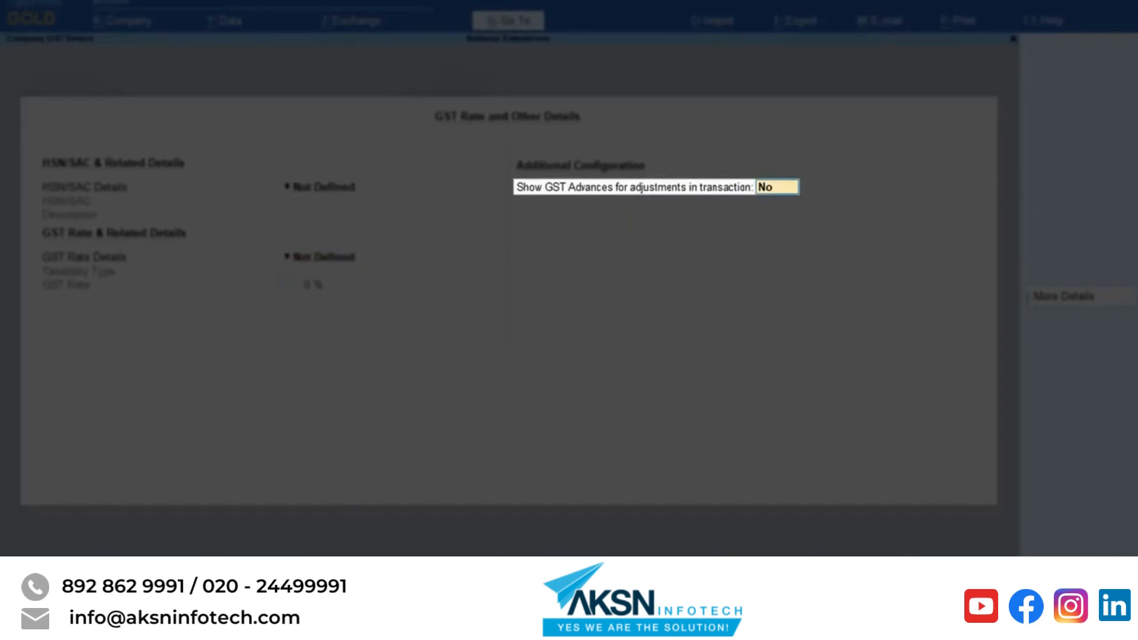
type("Yes")
key("Return")
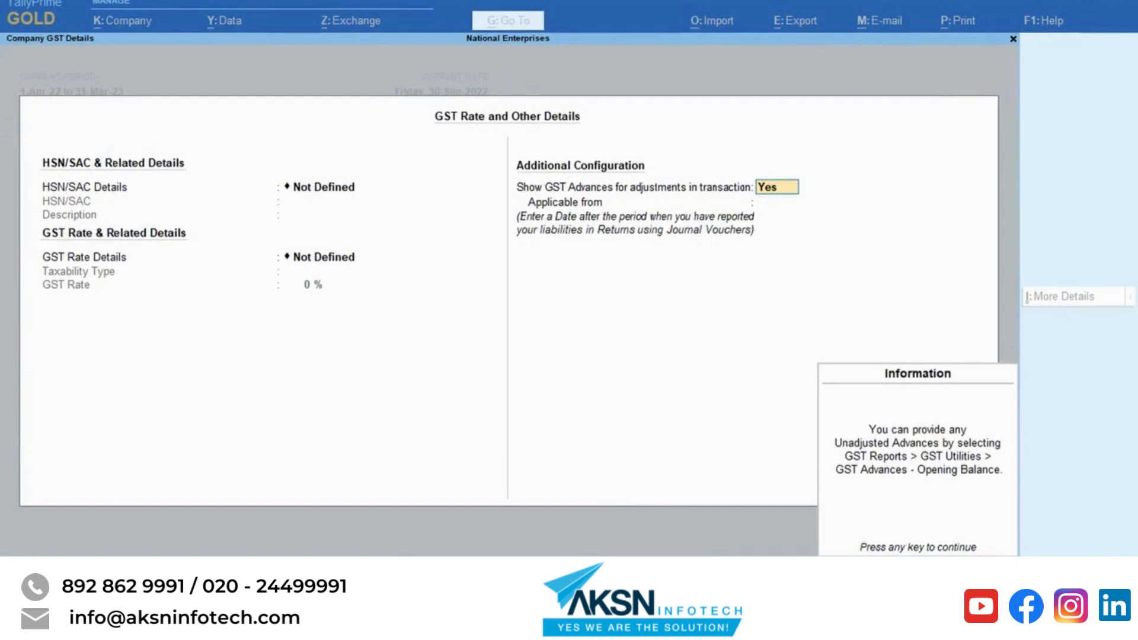
key("Return")
type("1-")
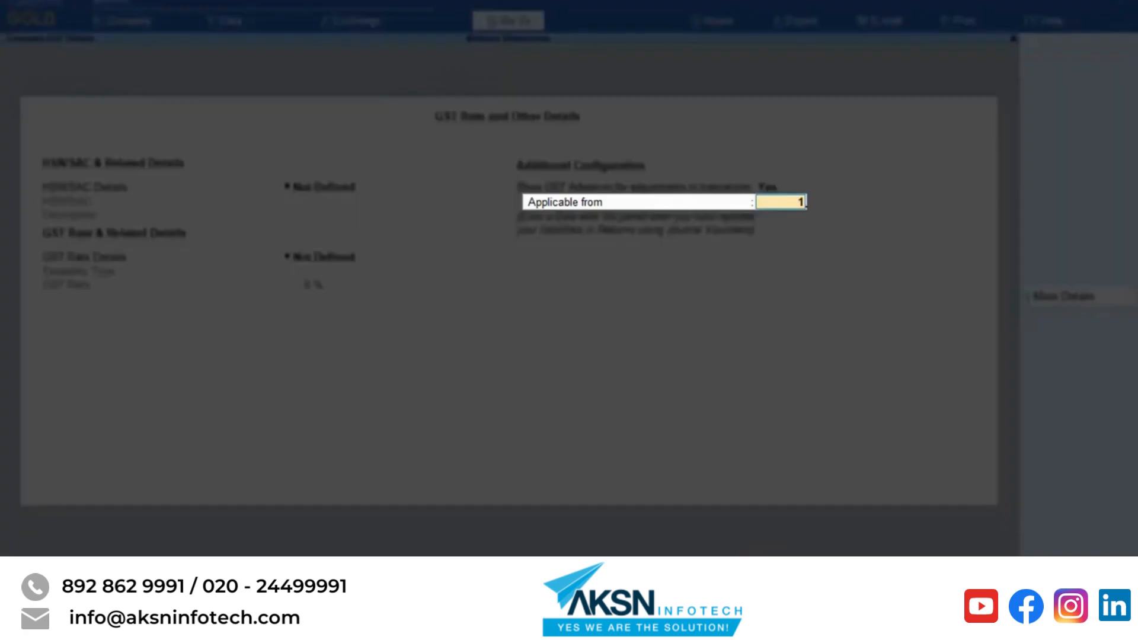
type("10-22")
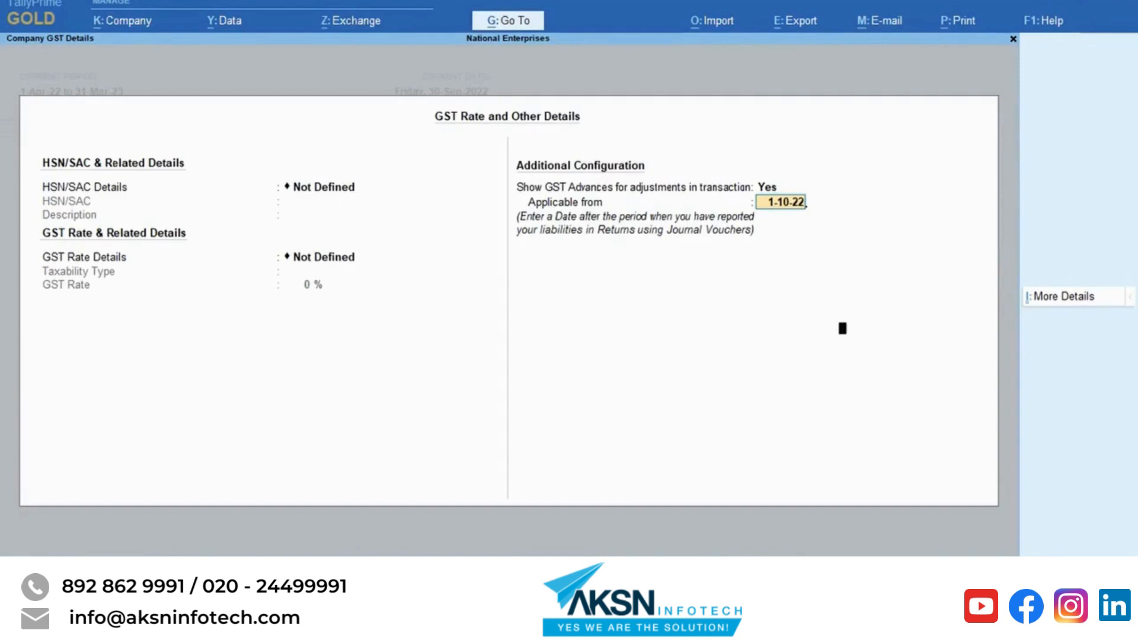
key("Return")
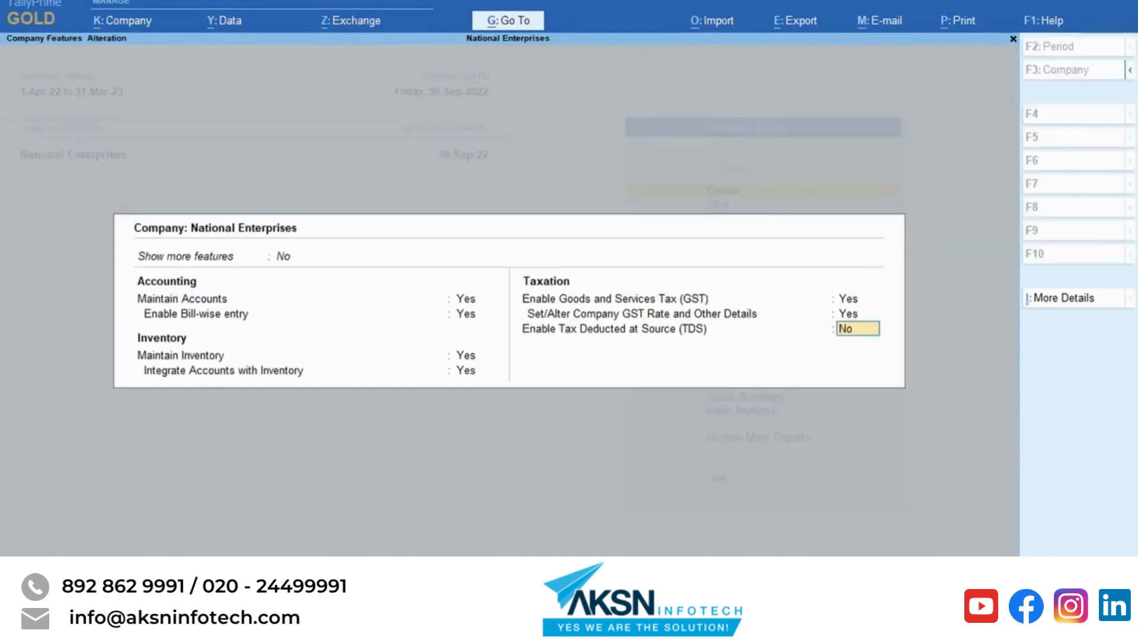
key("Return")
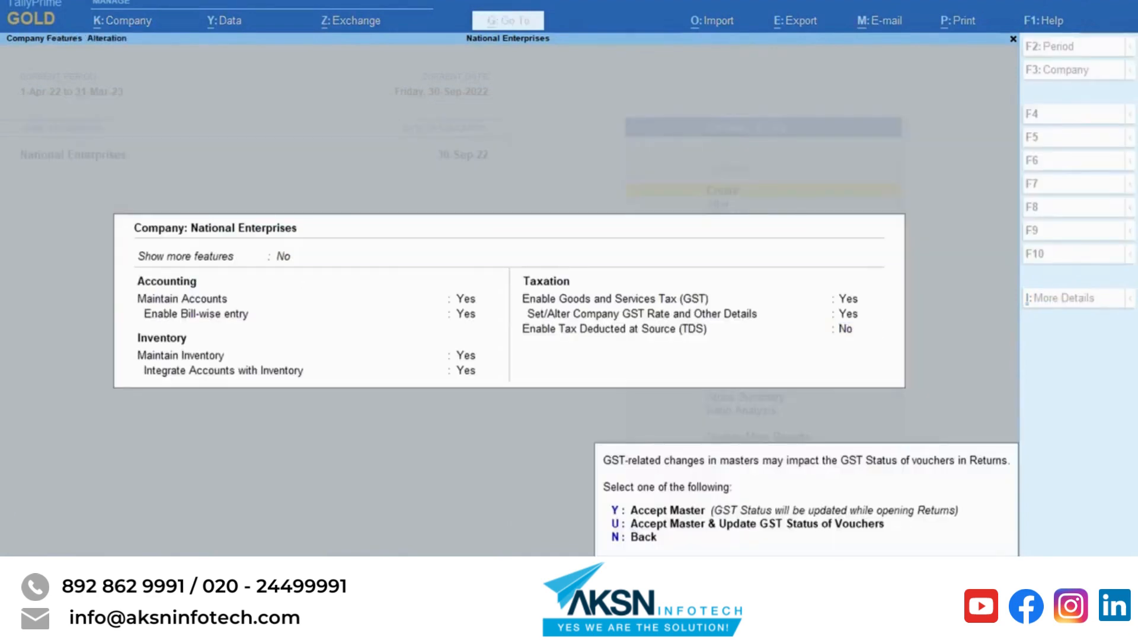
key("y")
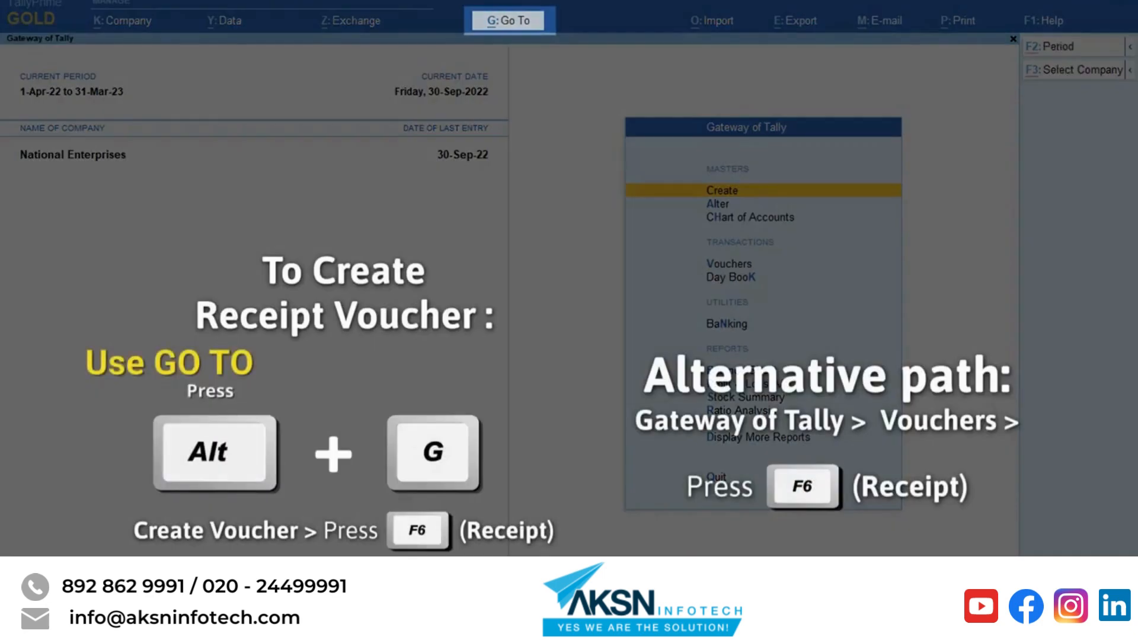
Start a receipt voucher and set its GST statutory adjustment to Advance Receipt.
key("alt+g")
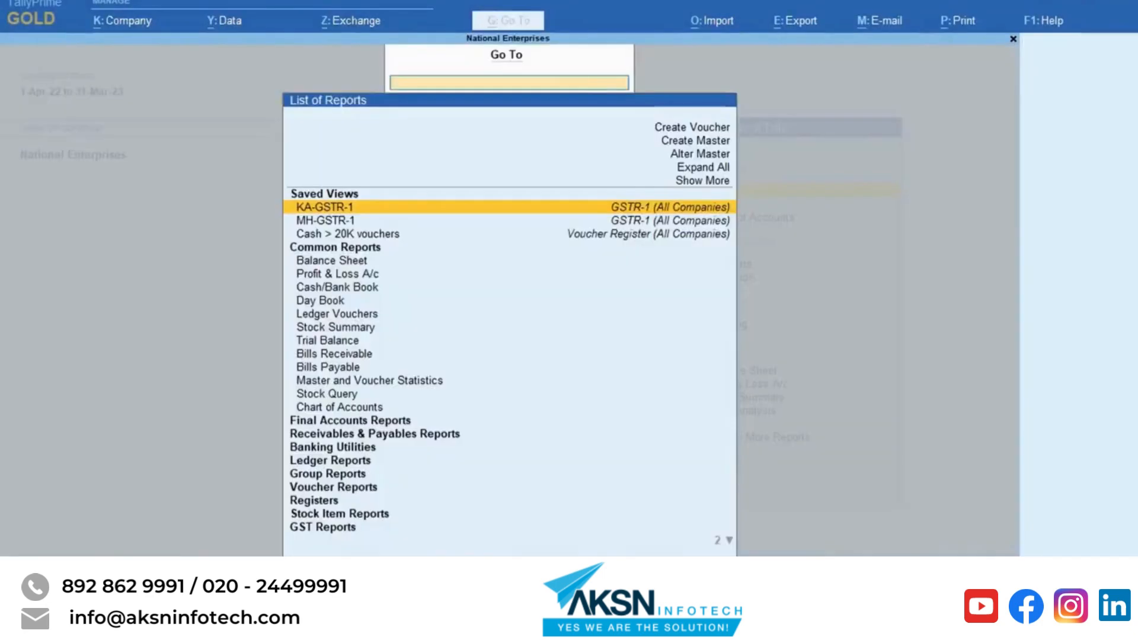
key("Return")
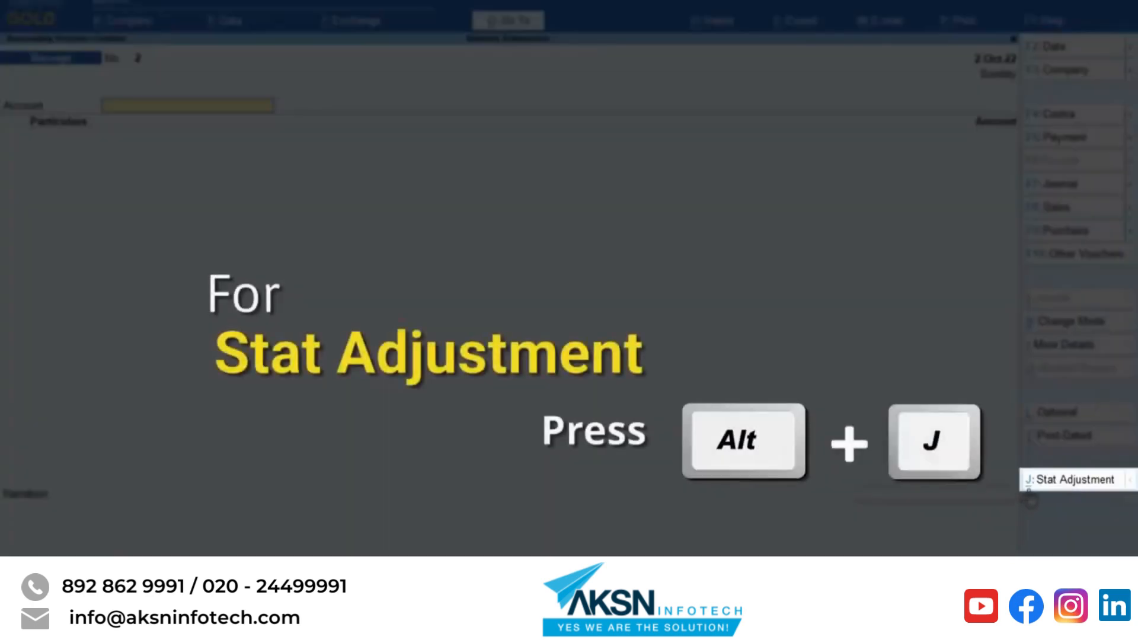
left_click(1058, 481)
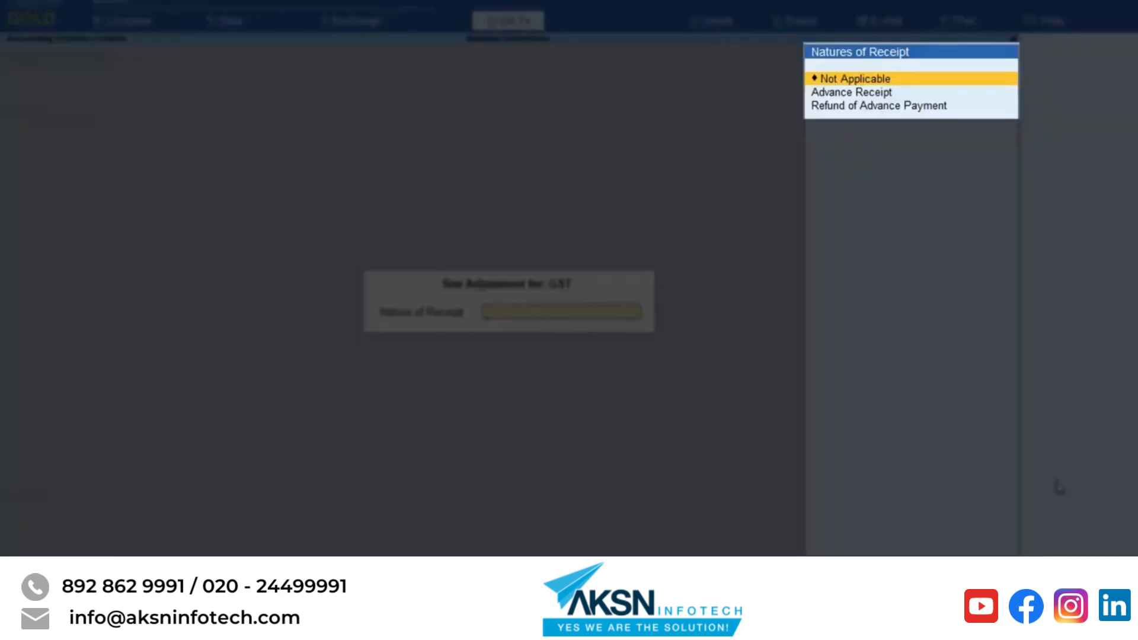
key("Down")
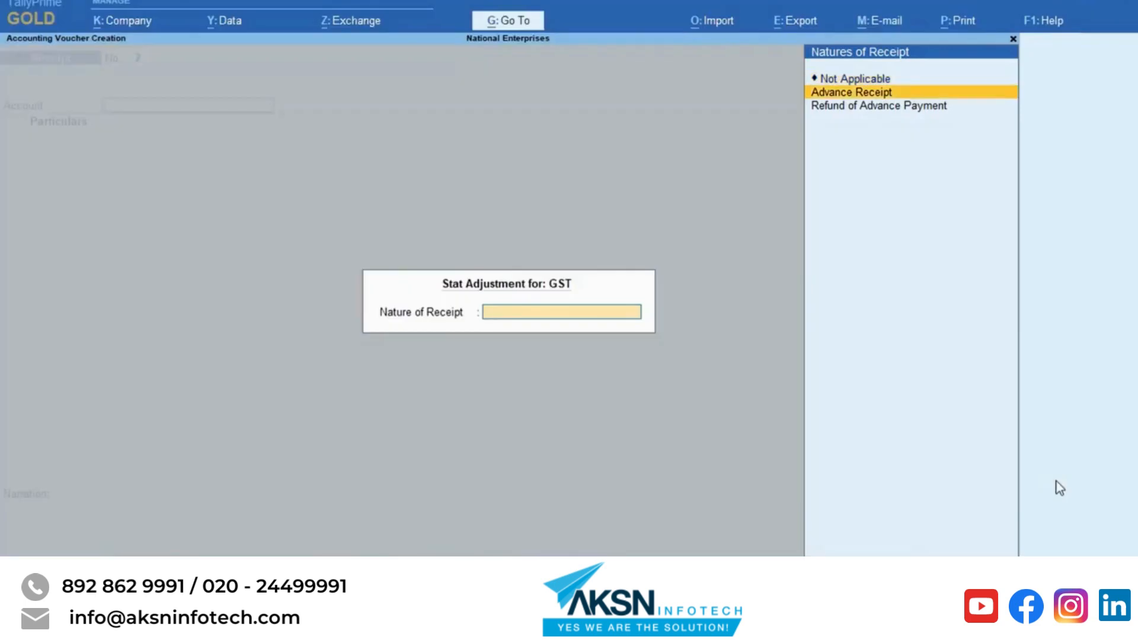
key("Return")
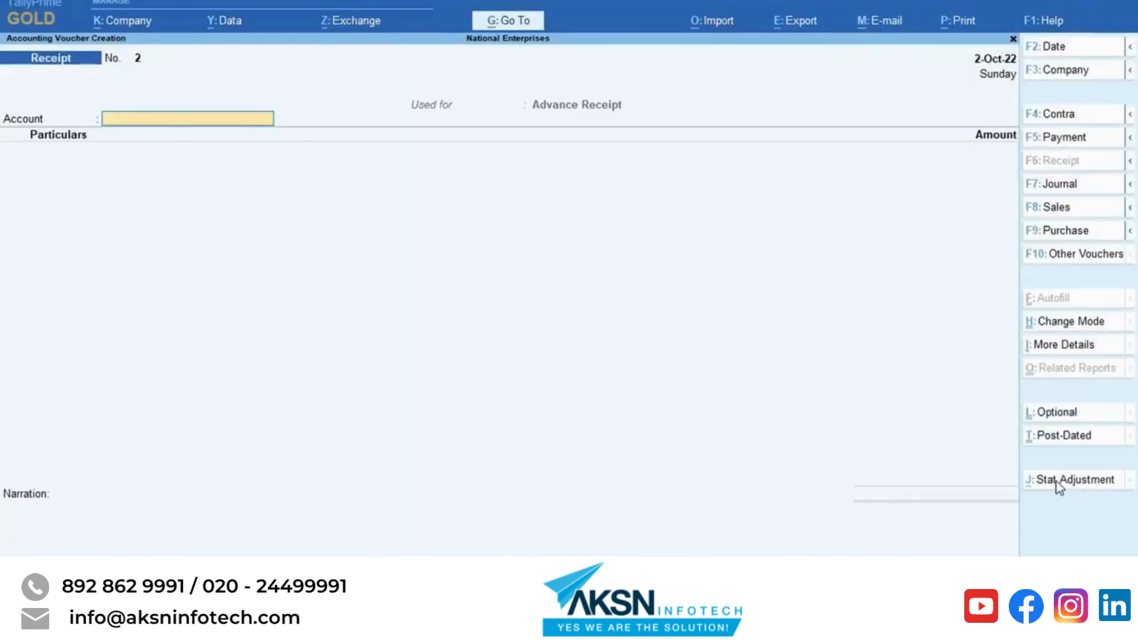
Choose HDFC Bank as the receipt account and Subash Tech Solutions as the party ledger.
key("Down")
key("Down")
key("Return")
key("Down")
key("Down")
key("Down")
key("Down")
key("Down")
key("Down")
key("Down")
key("Down")
key("Down")
key("Down")
key("Down")
key("Down")
key("Down")
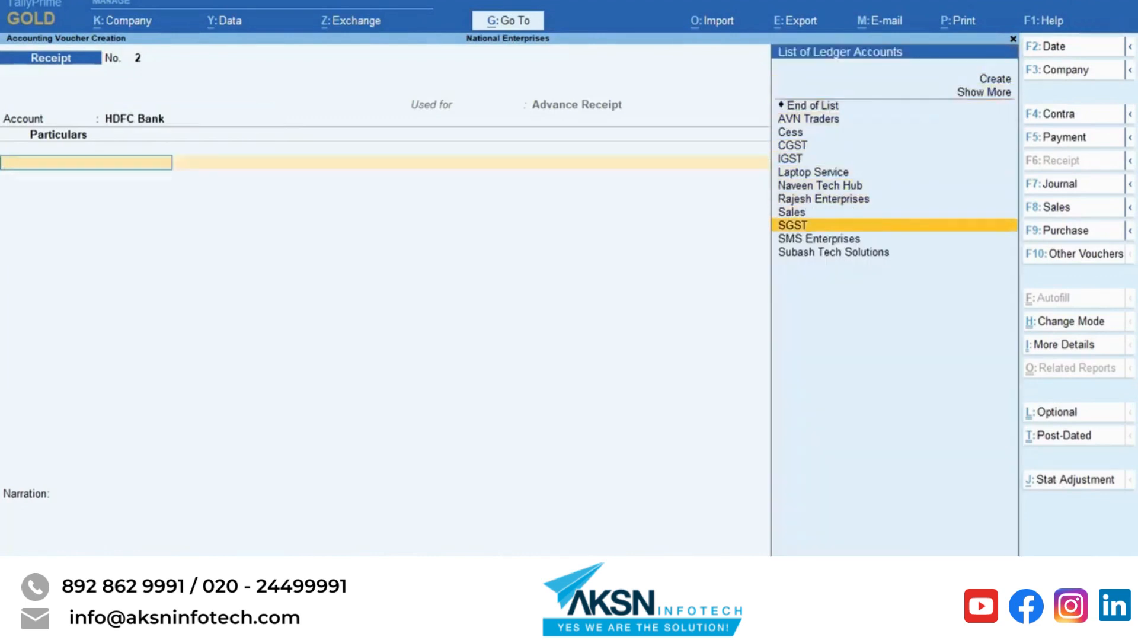
key("Return")
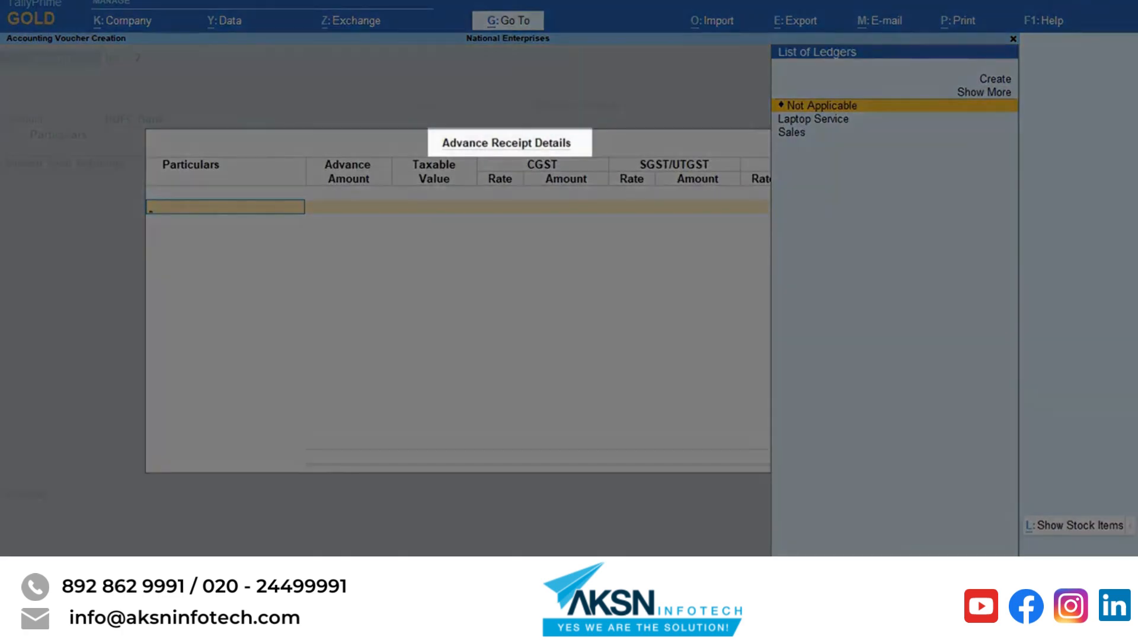
Fill in the advance receipt details with the Sales ledger and an advance amount of 5,900, keeping the default tax rates.
key("Down")
key("Down")
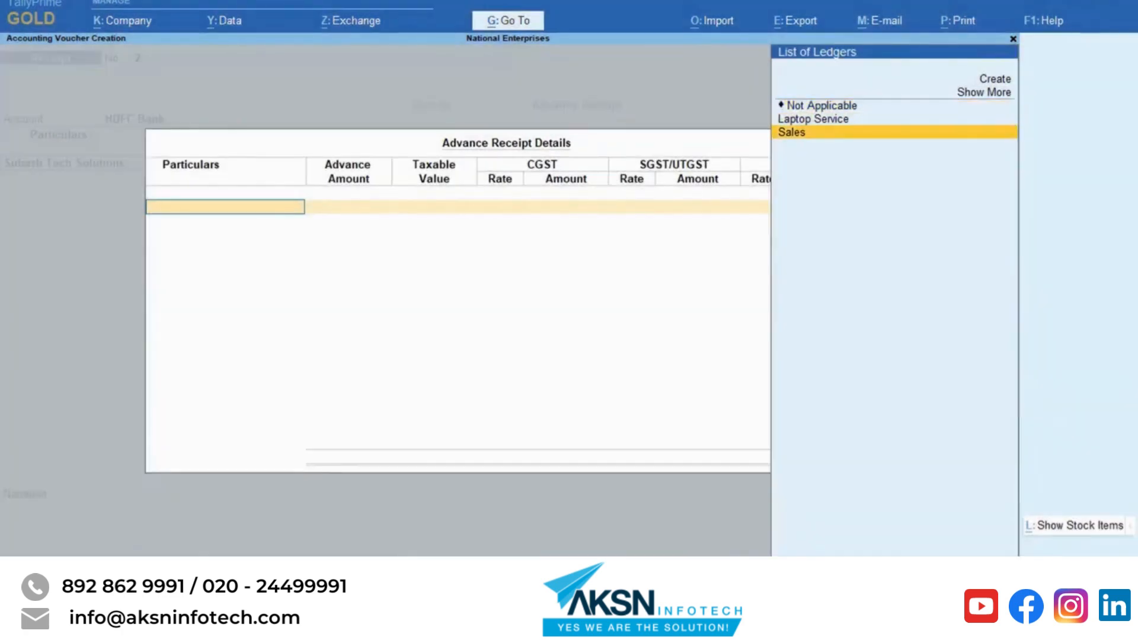
key("Return")
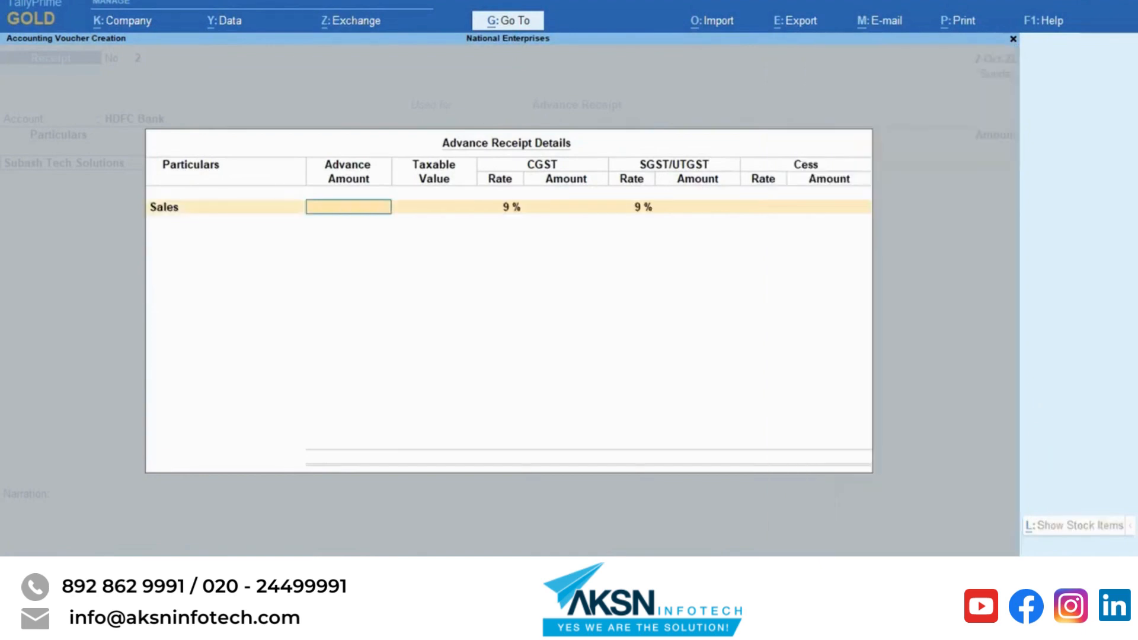
type("5")
type("900")
key("Return")
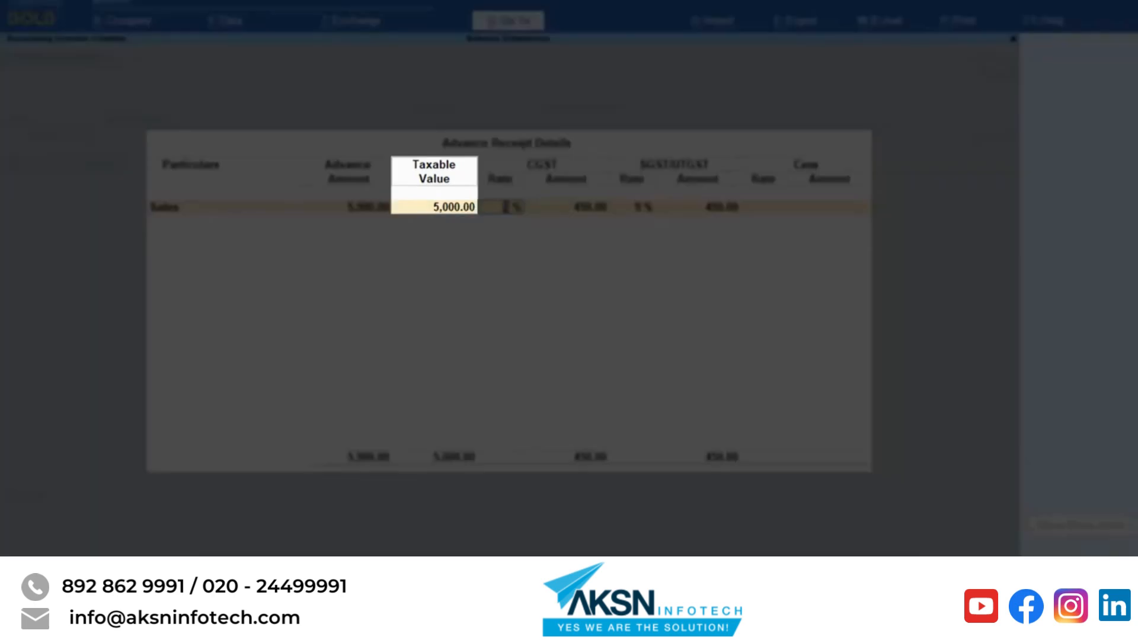
key("Return")
key("Return")
key("Return")
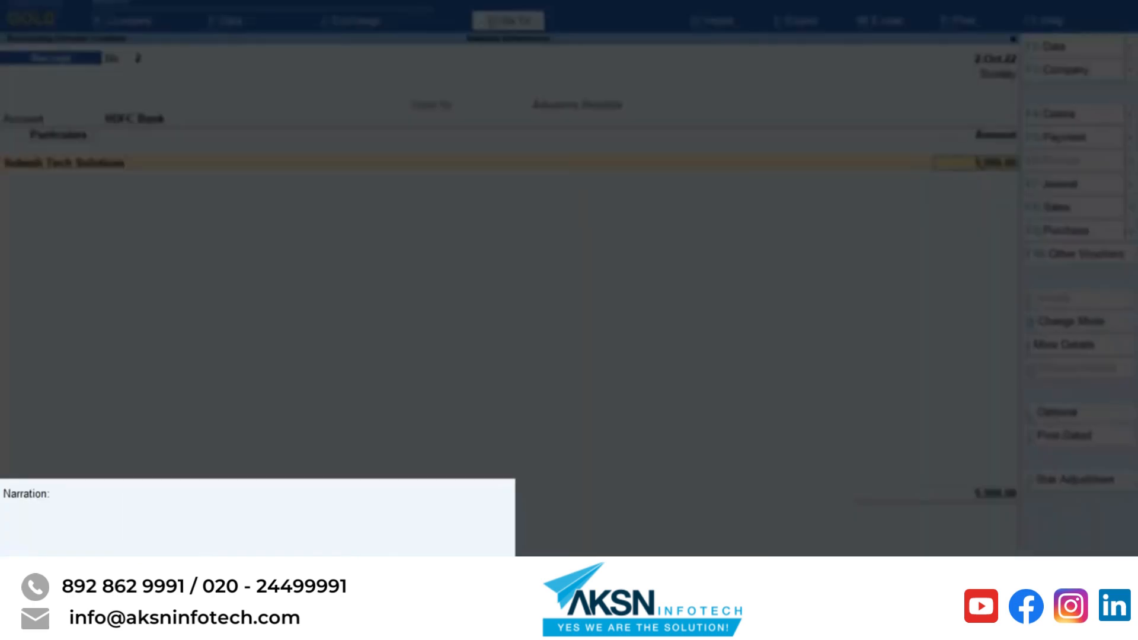
Accept the receipt amount with new bill reference 2-10 and save the voucher without a narration.
key("Return")
key("Return")
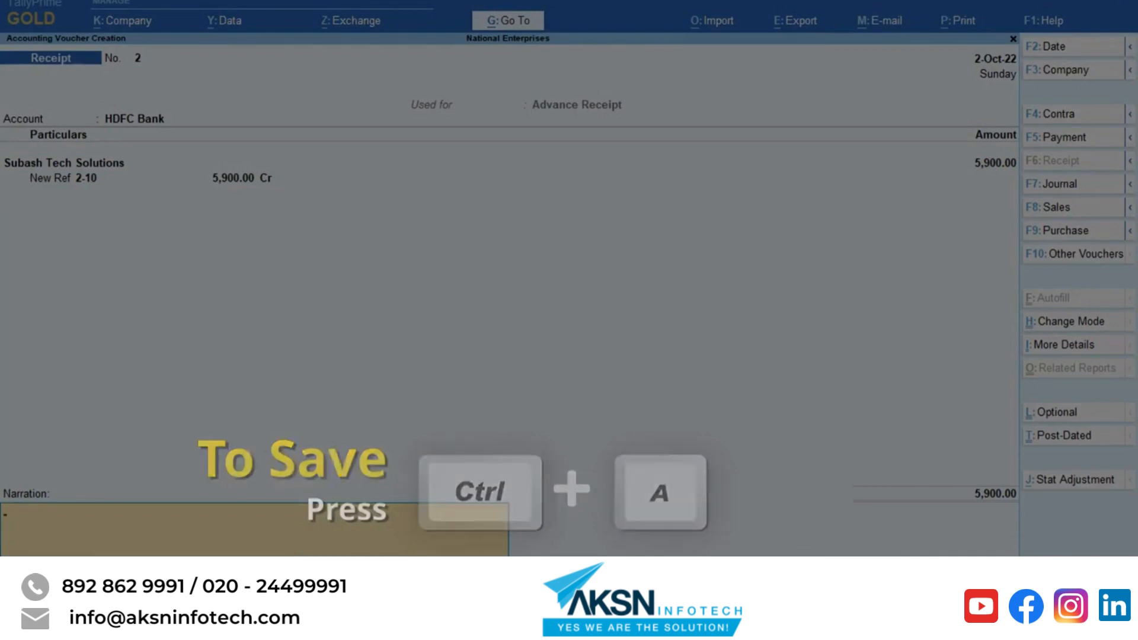
key("ctrl+a")
key("y")
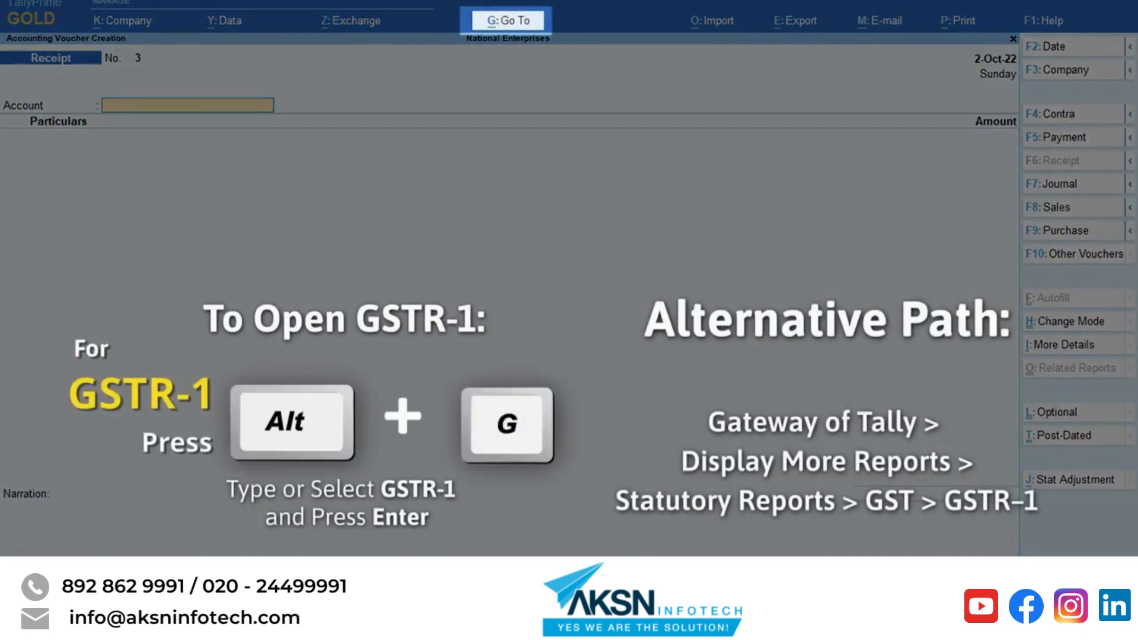
Open the GSTR-1 report and examine the advance receipt vouchers included in the return.
key("alt+g")
type("Gstr")
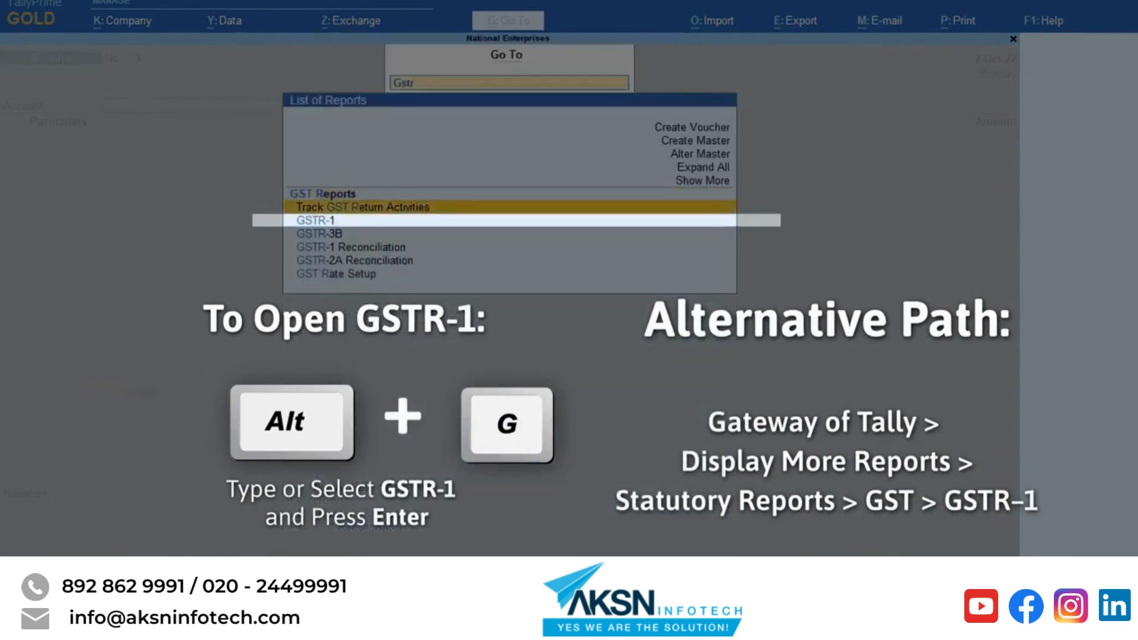
key("Down")
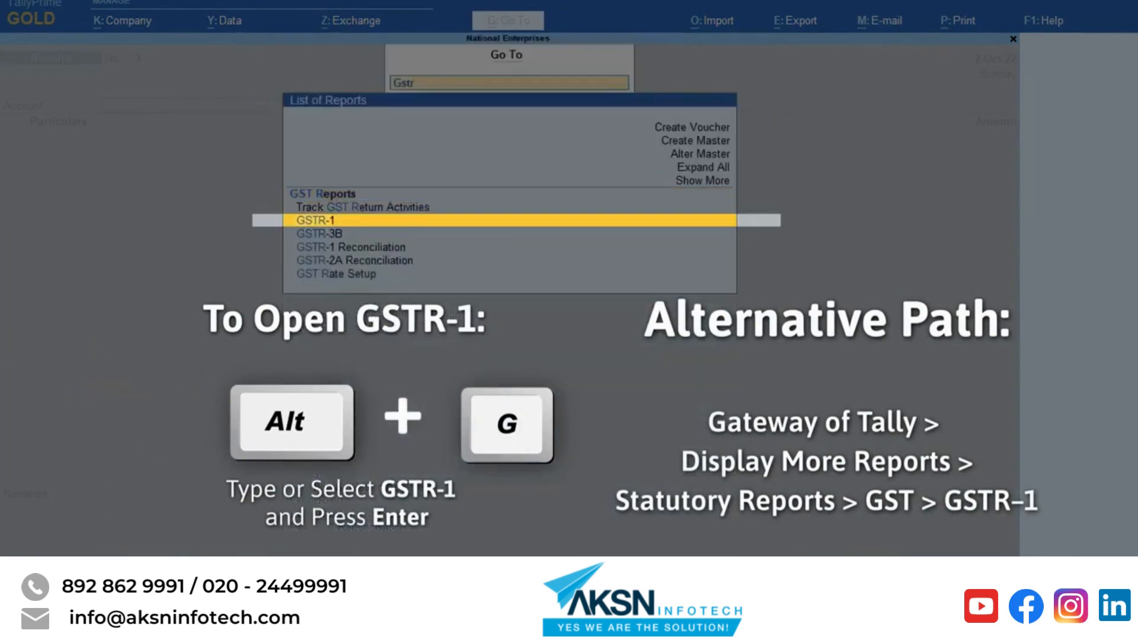
key("Return")
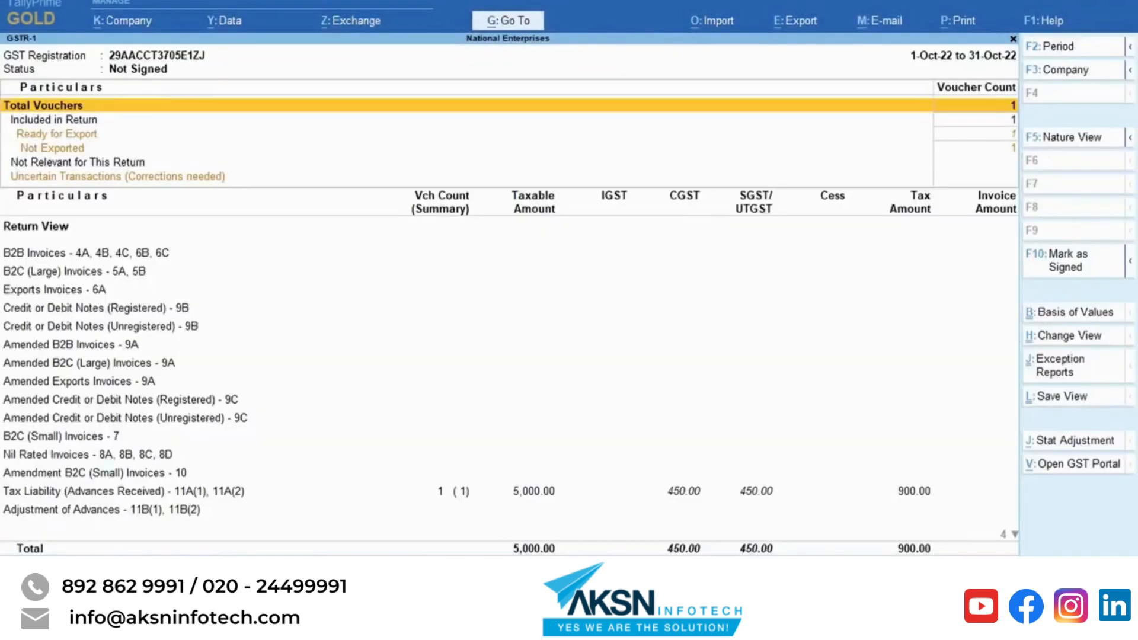
key("Down")
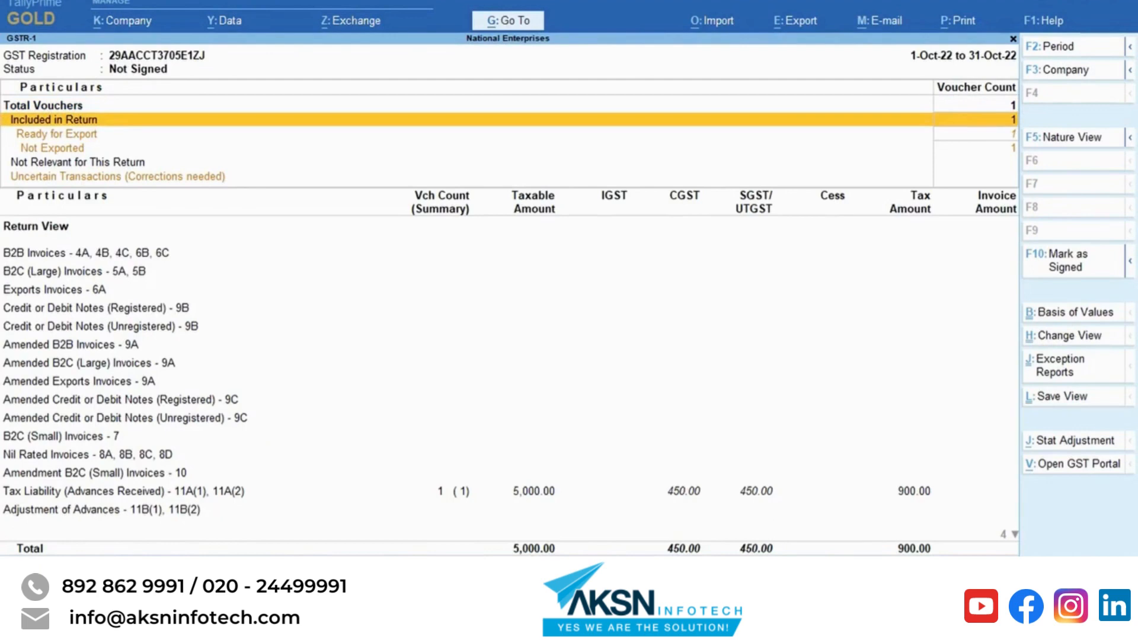
key("Return")
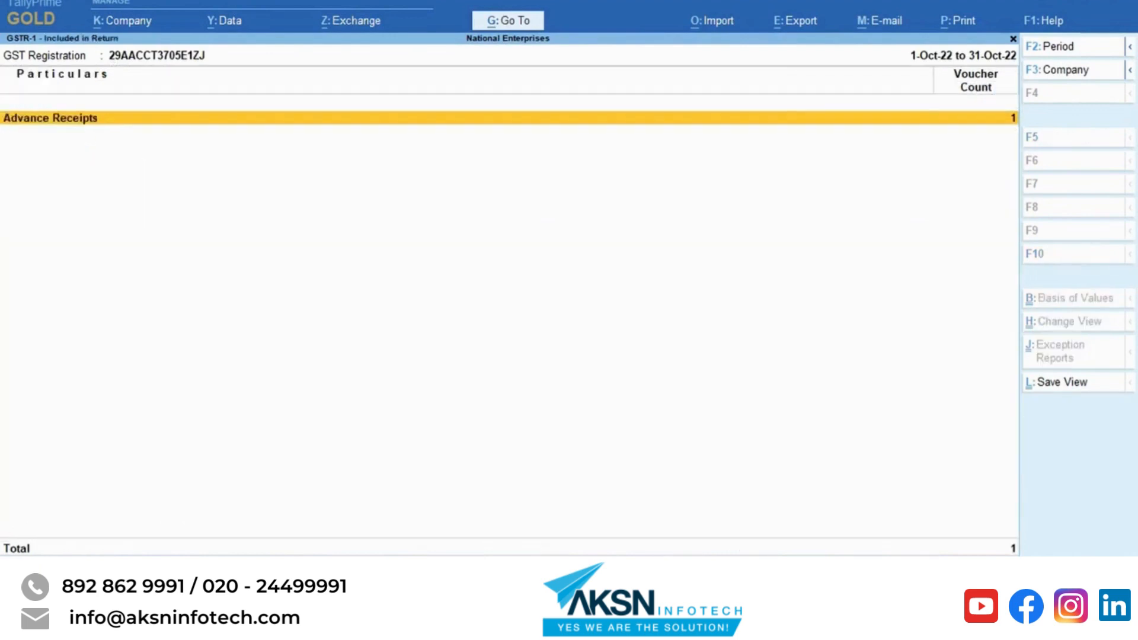
key("Return")
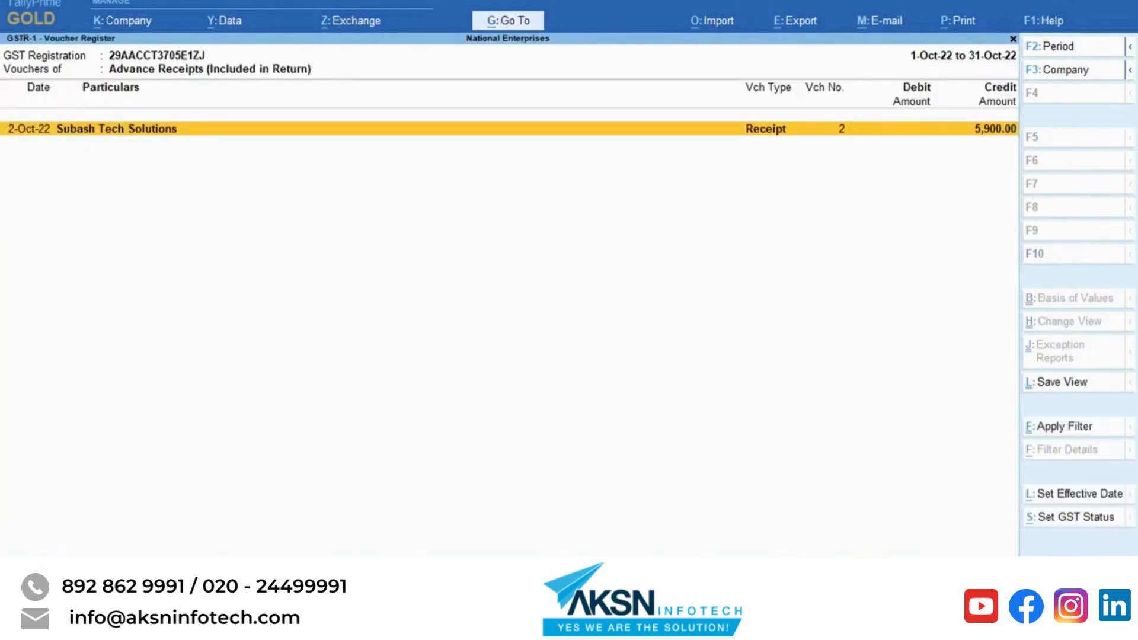
key("Escape")
key("Escape")
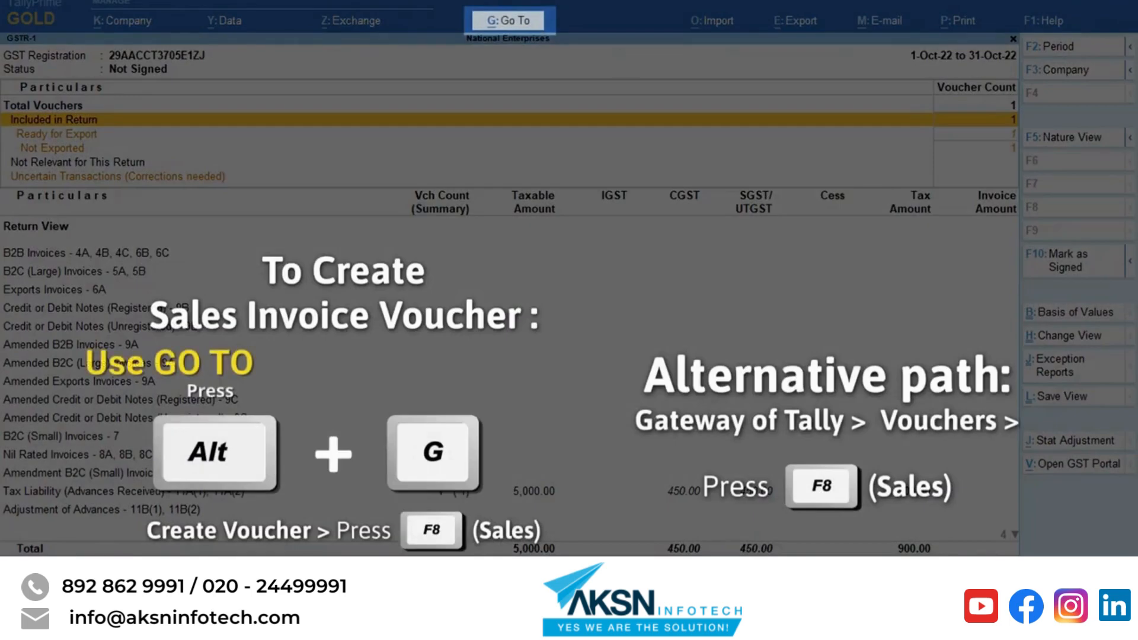
Start a new voucher and switch its type to Sales.
key("alt+g")
key("Up")
key("Up")
key("Up")
key("Up")
key("Up")
key("Up")
key("Up")
key("Return")
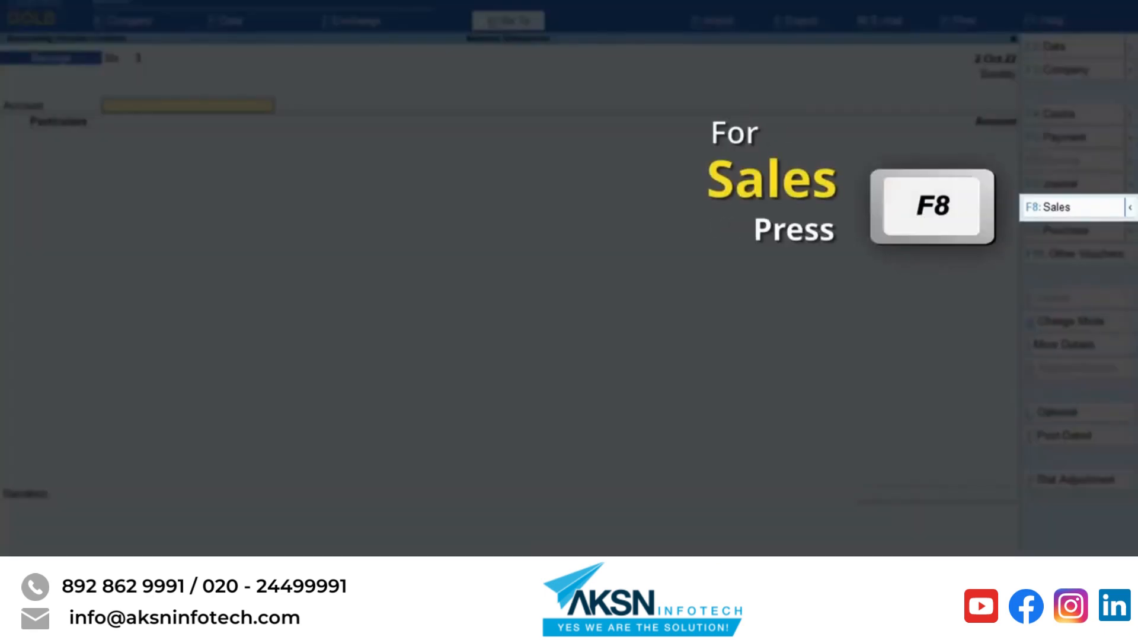
key("F8")
Select Subash Tech Solutions as the sales party and accept the default dispatch and party details.
key("Down")
key("Down")
key("Down")
key("Down")
key("Down")
key("Down")
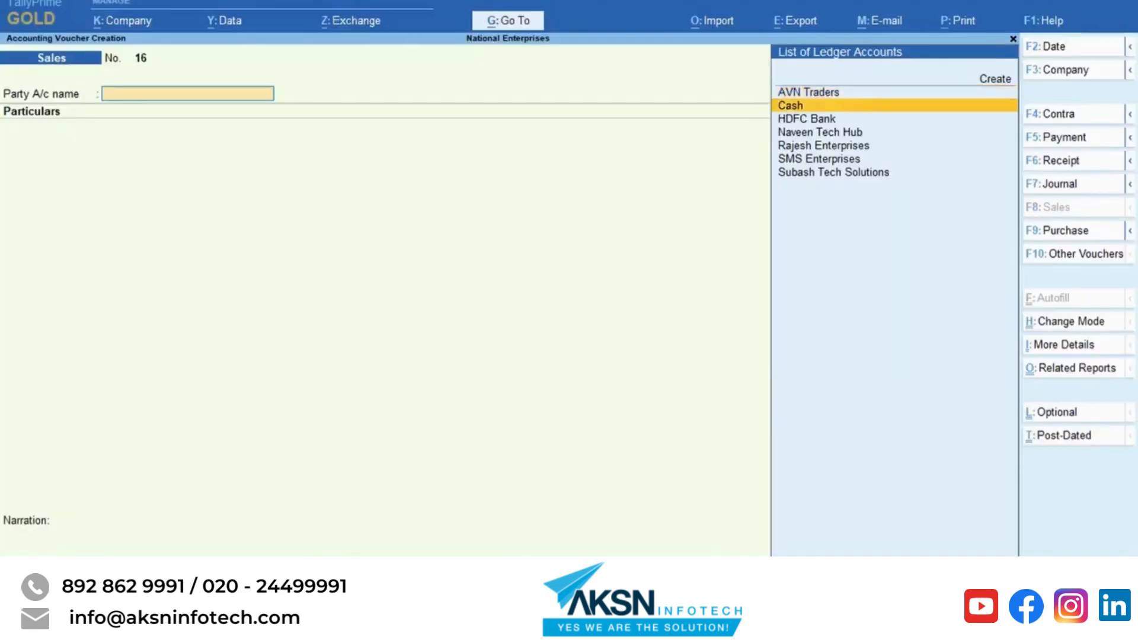
key("Return")
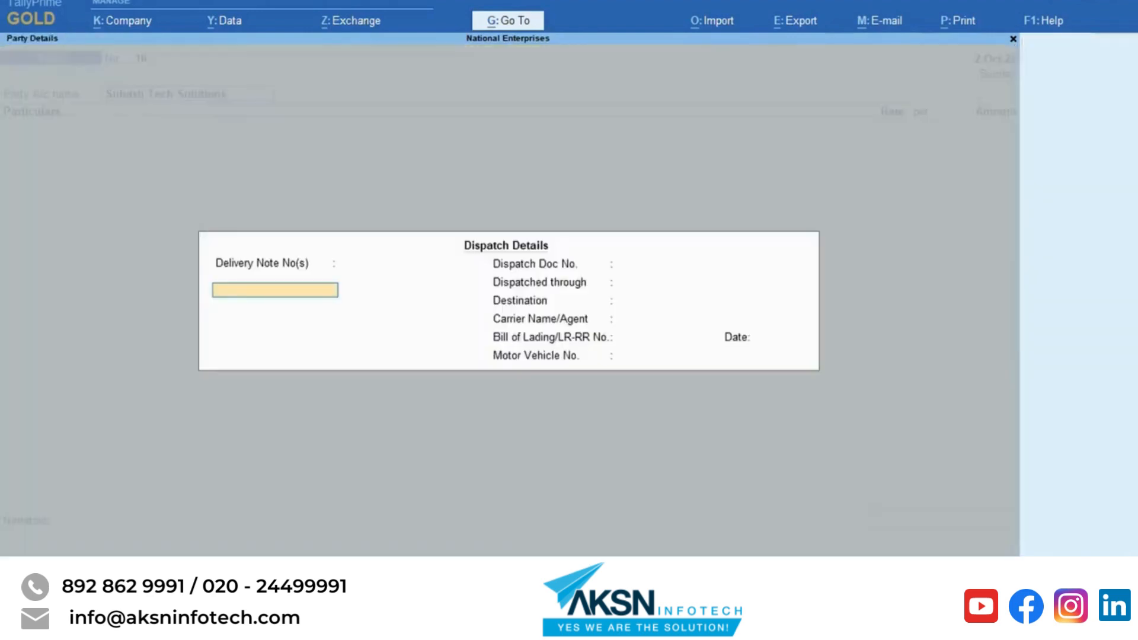
key("ctrl+a")
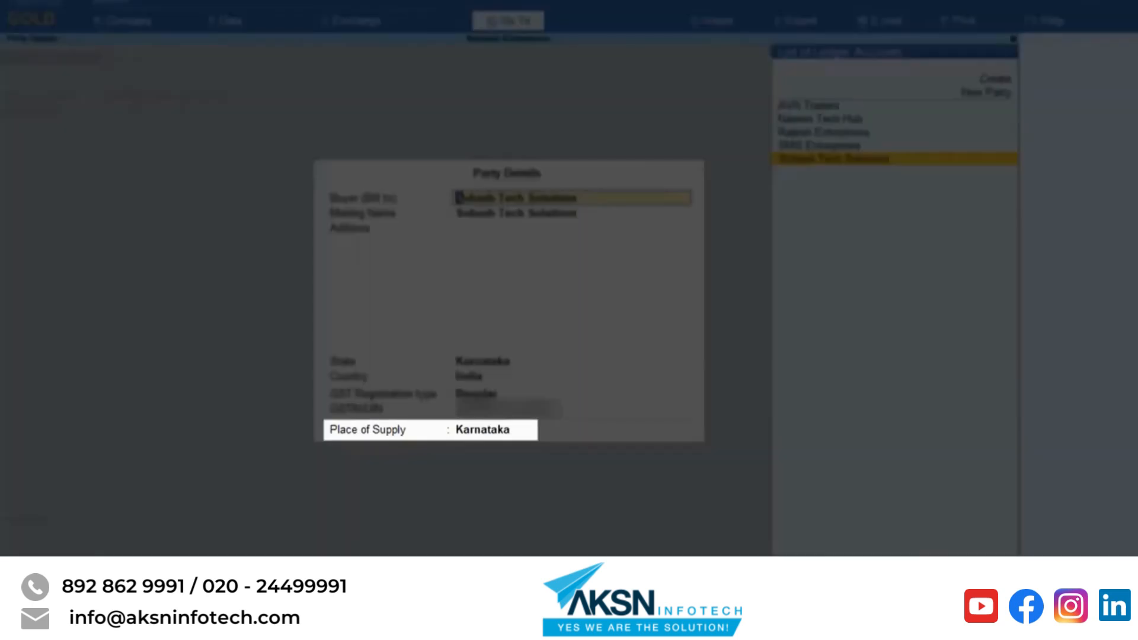
key("ctrl+a")
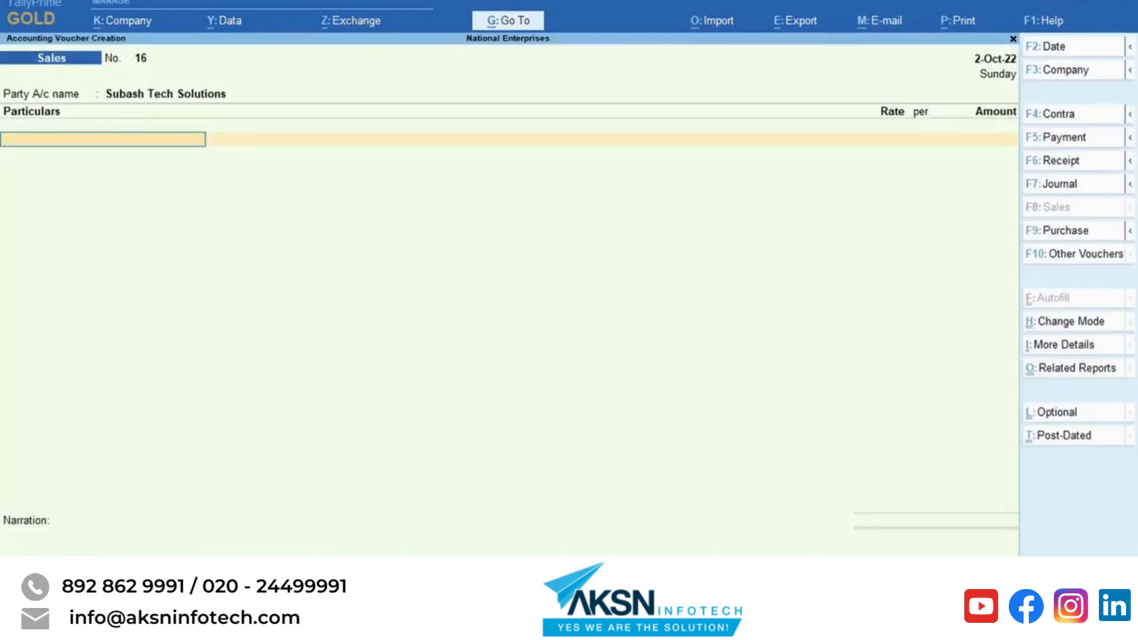
Add the Laptop Service ledger to the sales voucher with an amount of 5000.
key("Down")
key("Down")
key("Down")
key("Down")
key("Return")
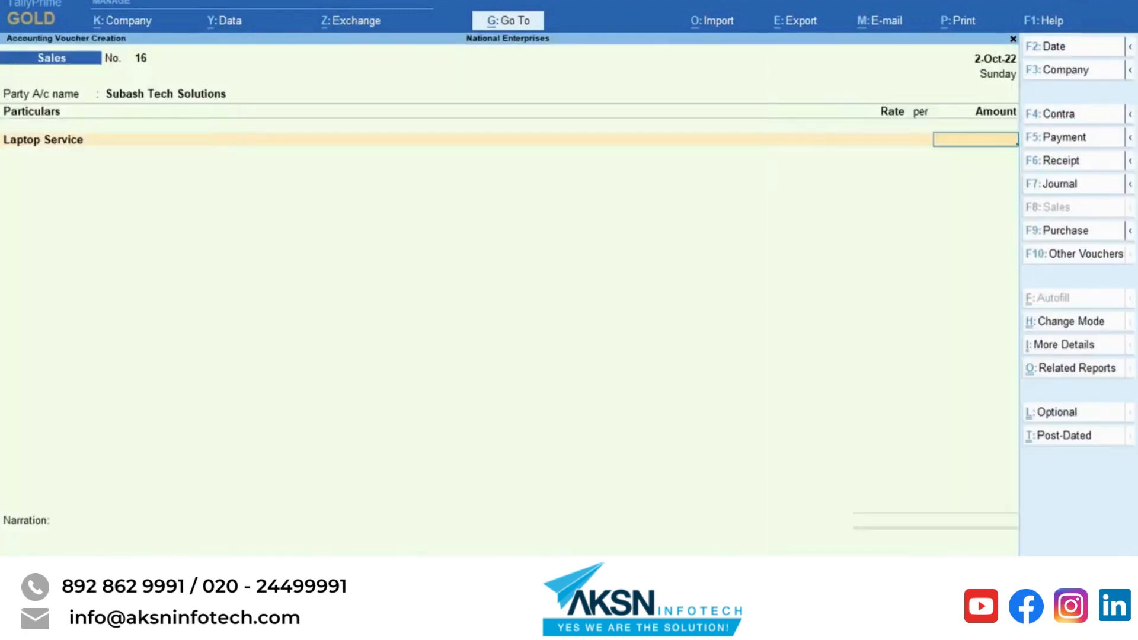
type("5000")
key("Return")
Add the CGST and SGST ledgers to the sales voucher with their calculated amounts and finish the ledger entries.
type("Cg")
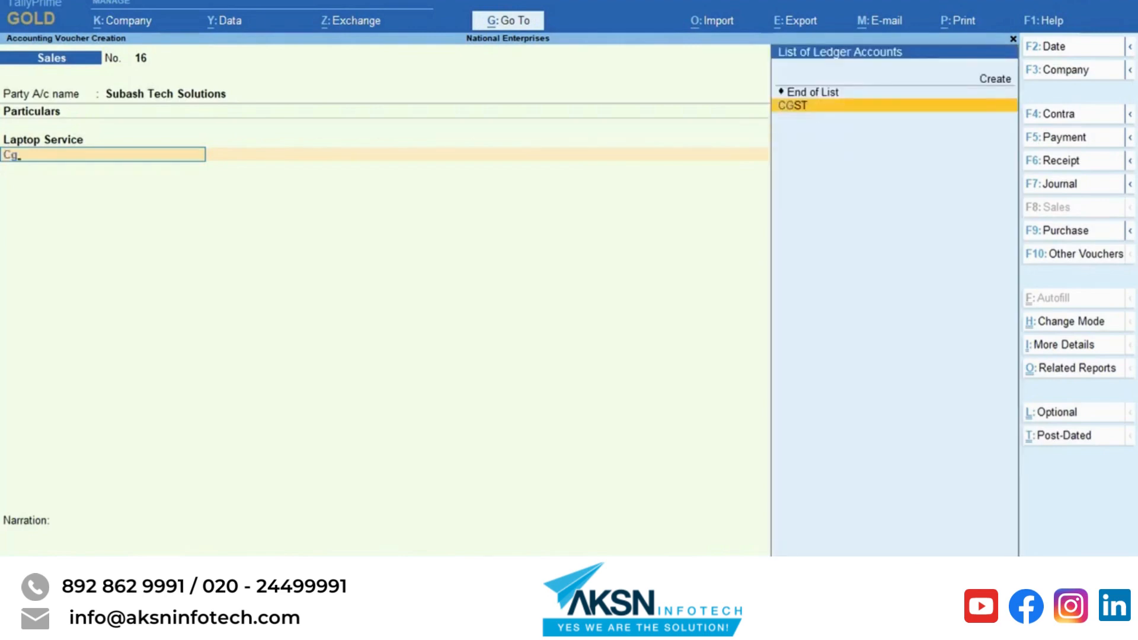
key("Return")
key("Return")
type("Sg")
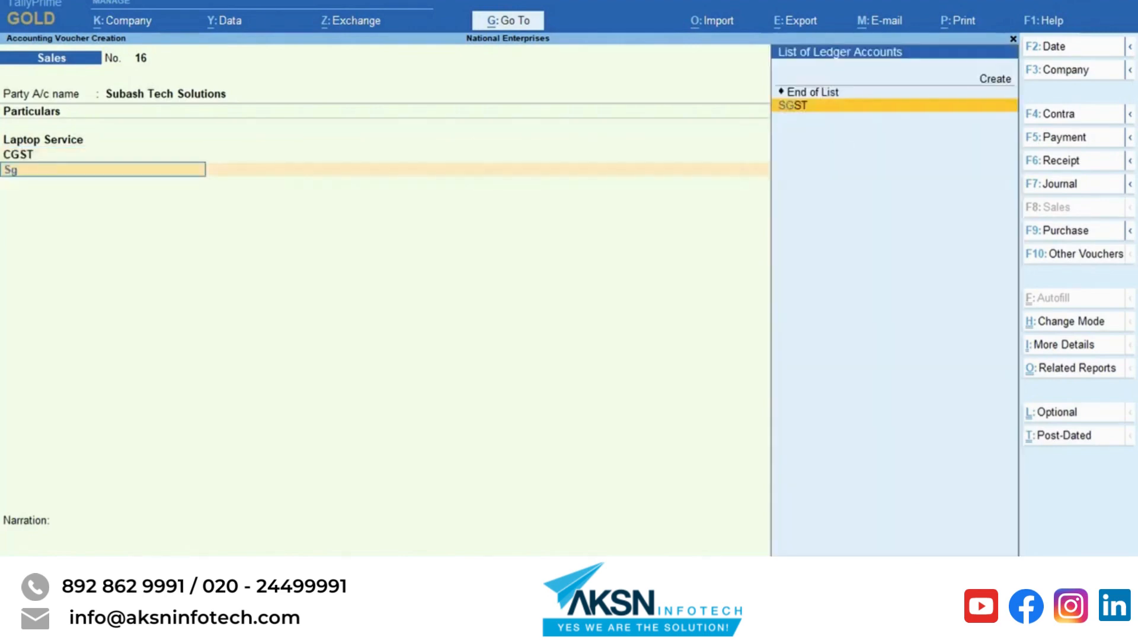
key("Return")
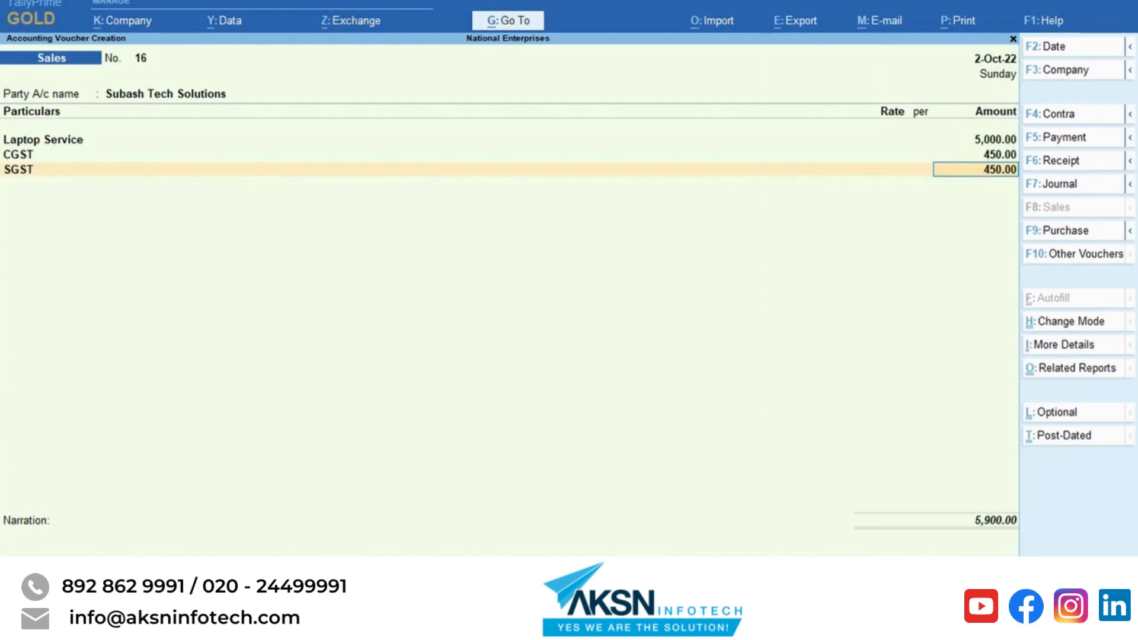
key("Return")
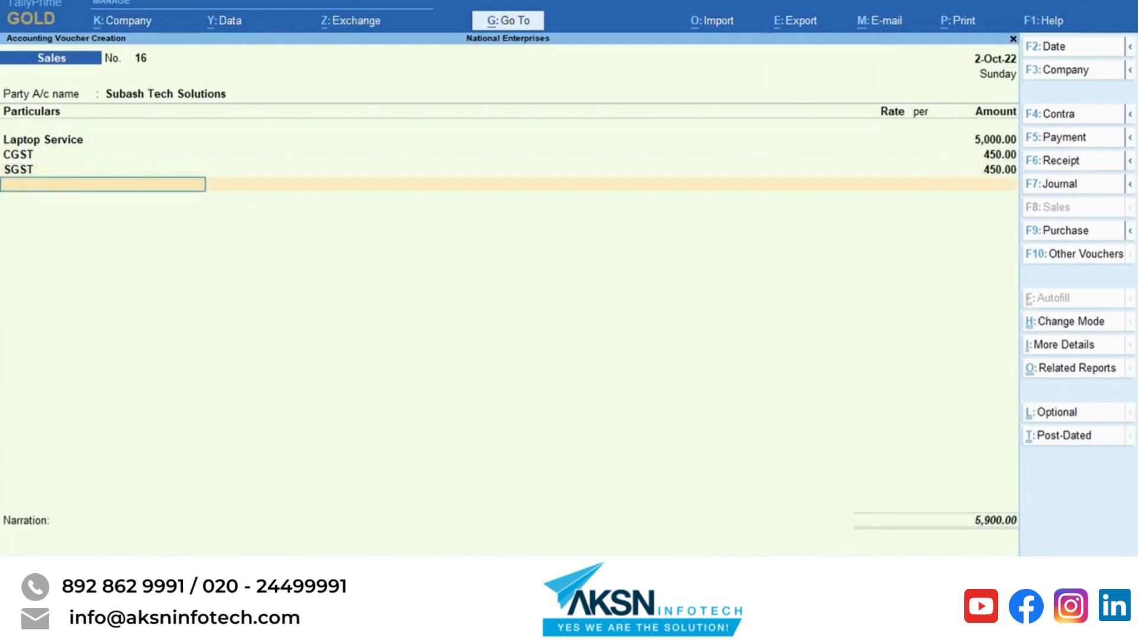
key("Return")
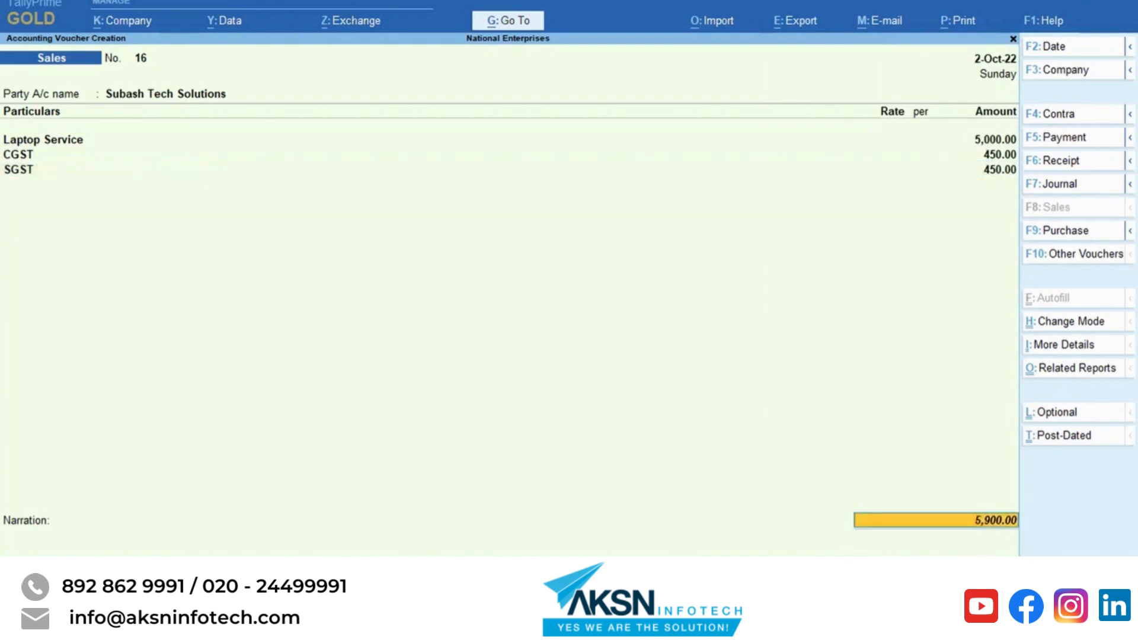
Complete the bill allocation for the invoice total and accept it to reach the GST advance adjustment details.
key("Return")
key("Up")
key("Return")
key("Down")
key("Return")
key("Return")
key("ctrl+a")
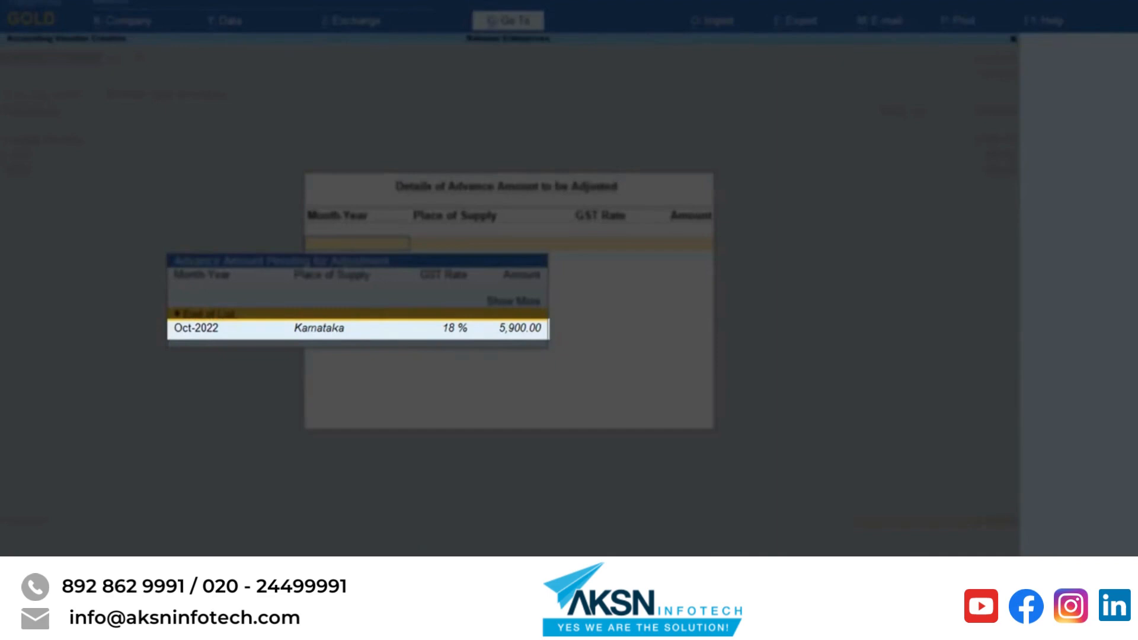
Show more pending advances, adjust the Oct-2022 Karnataka advance at 18% GST for 5,900.00 against the invoice, and save the adjustment details.
key("Return")
key("Down")
key("Down")
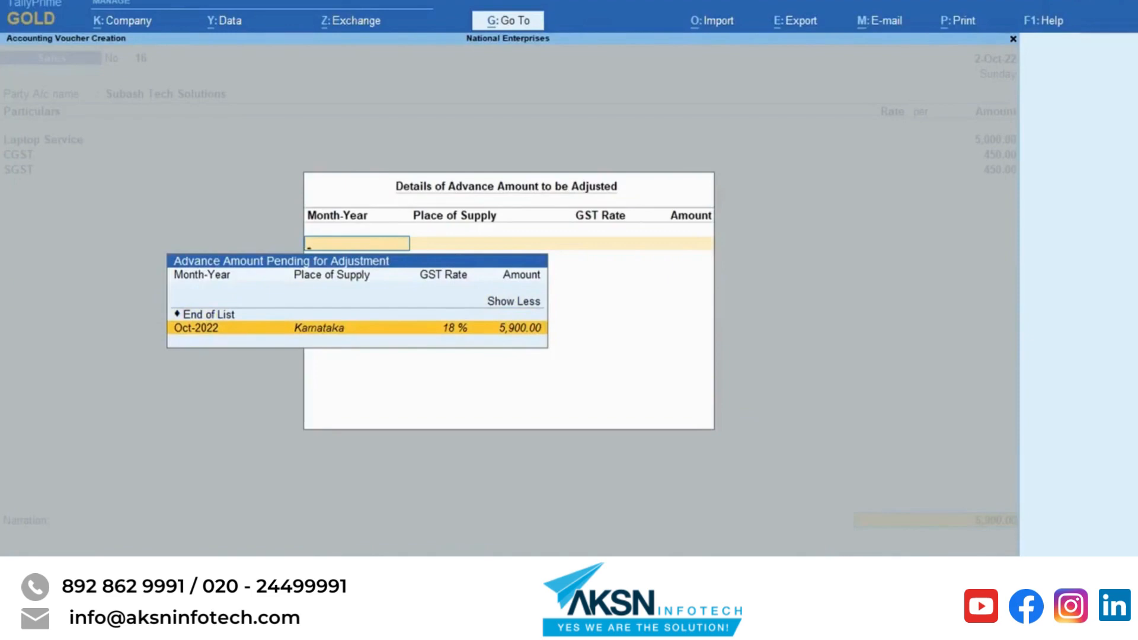
key("Return")
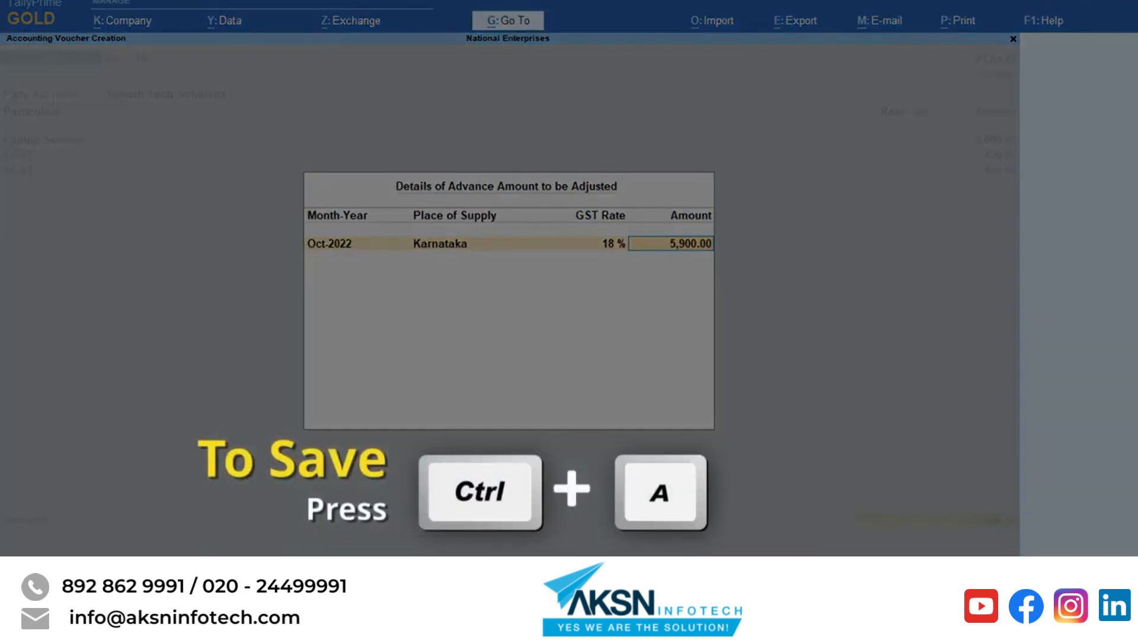
key("ctrl+a")
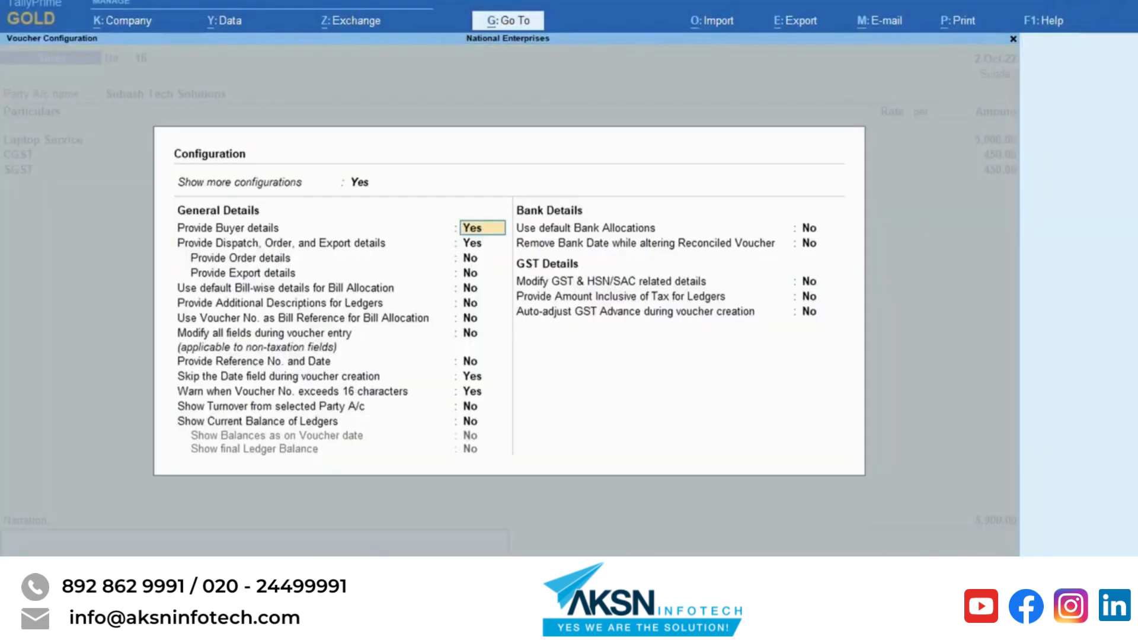
Check the Auto-adjust GST Advance during voucher creation option in the voucher configuration and return to the voucher.
key("Down")
key("Down")
key("Down")
key("Down")
key("Down")
key("Down")
key("Down")
key("Down")
key("Down")
key("Down")
key("Down")
key("Down")
key("Down")
key("Down")
key("Down")
key("Down")
key("Down")
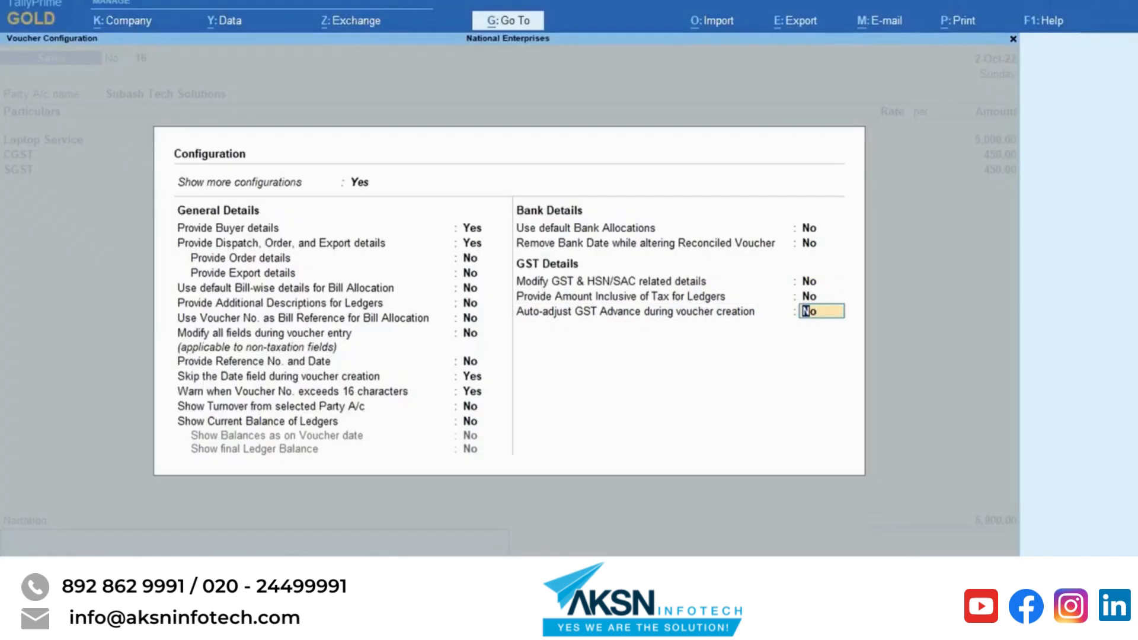
key("BackSpace")
key("Return")
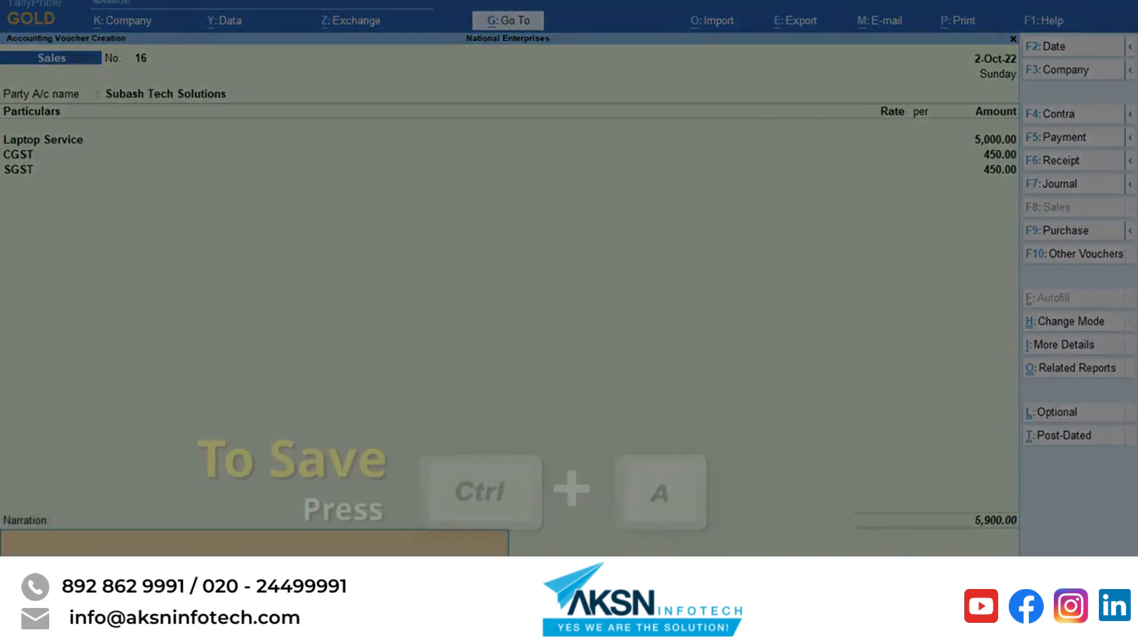
Save the sales voucher for Subash Tech Solutions.
key("ctrl+a")
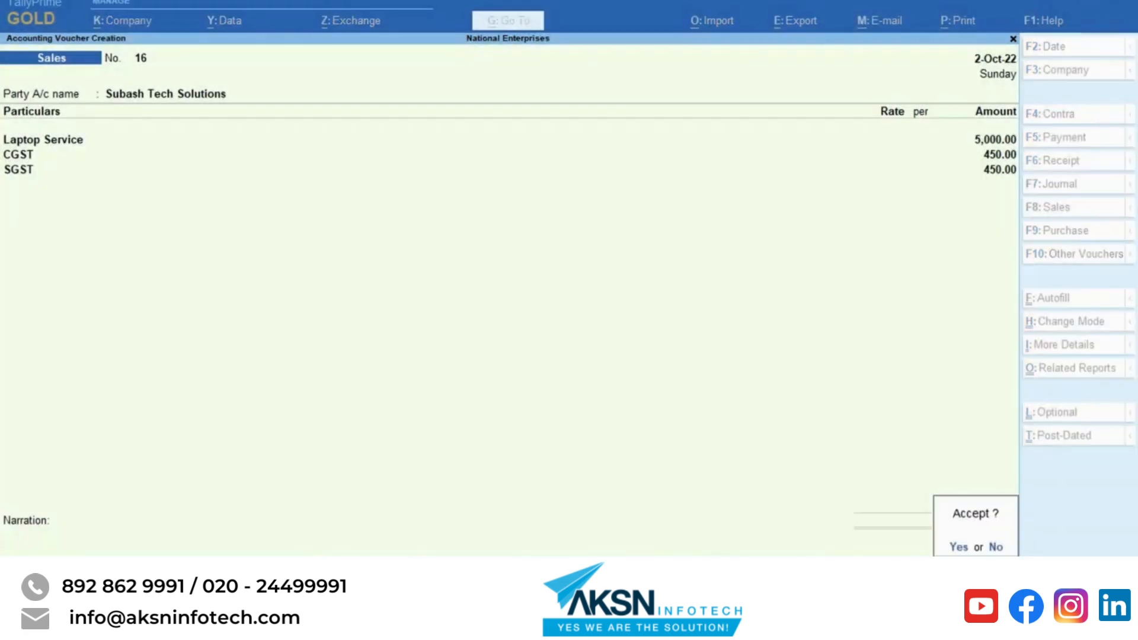